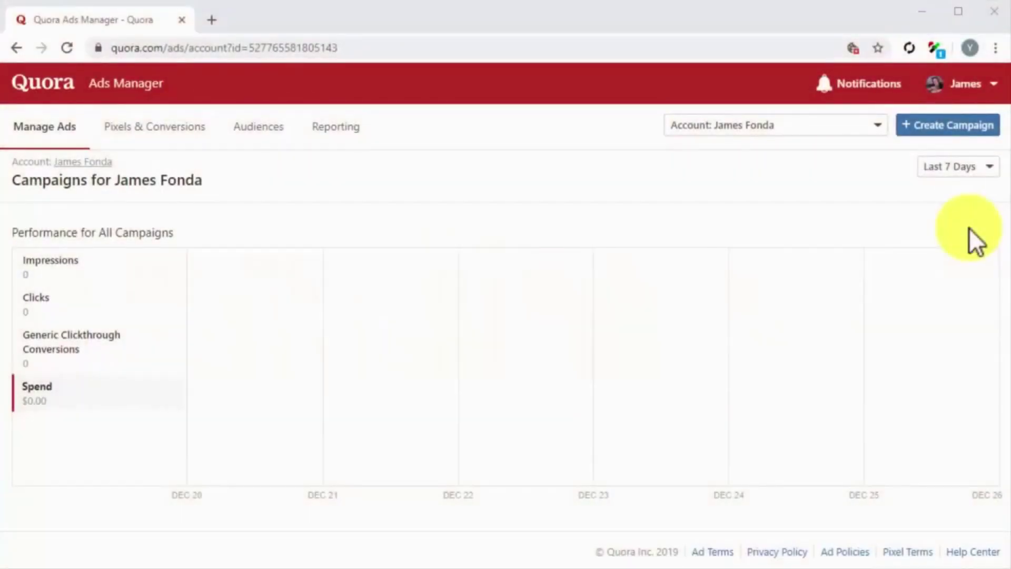
# Create 'My New Traffic Campaign On Quora' with Traffic objective and $25 daily budget, starting immediately
pyautogui.click(966, 141)
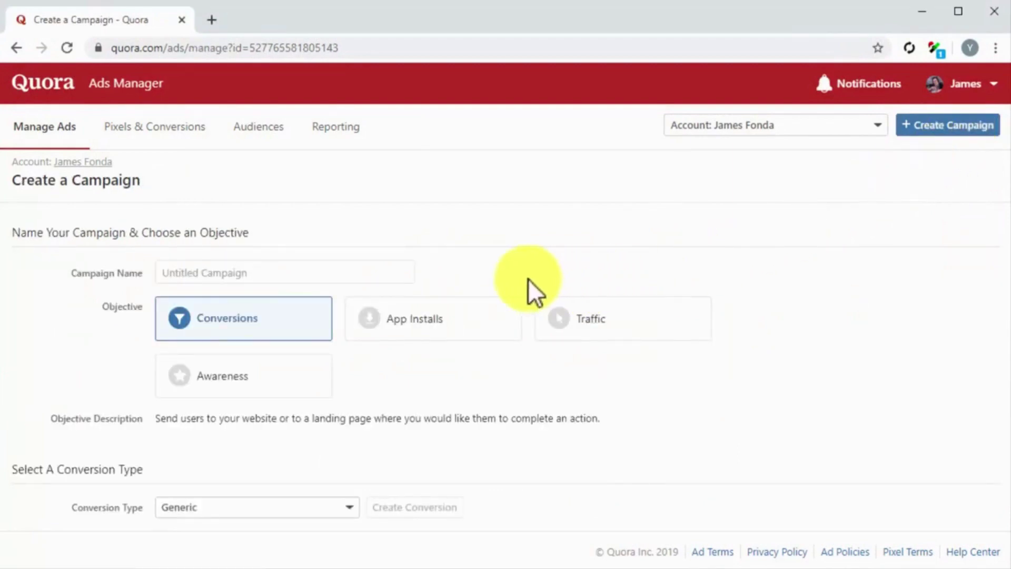
pyautogui.click(391, 273)
pyautogui.write('My N')
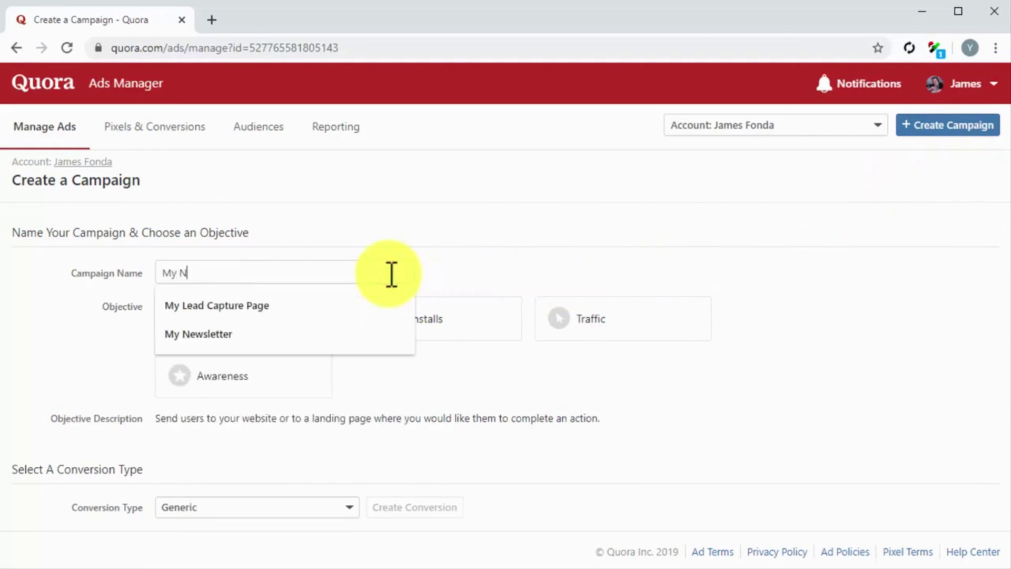
pyautogui.write('ew Traffic Campaign On Quora')
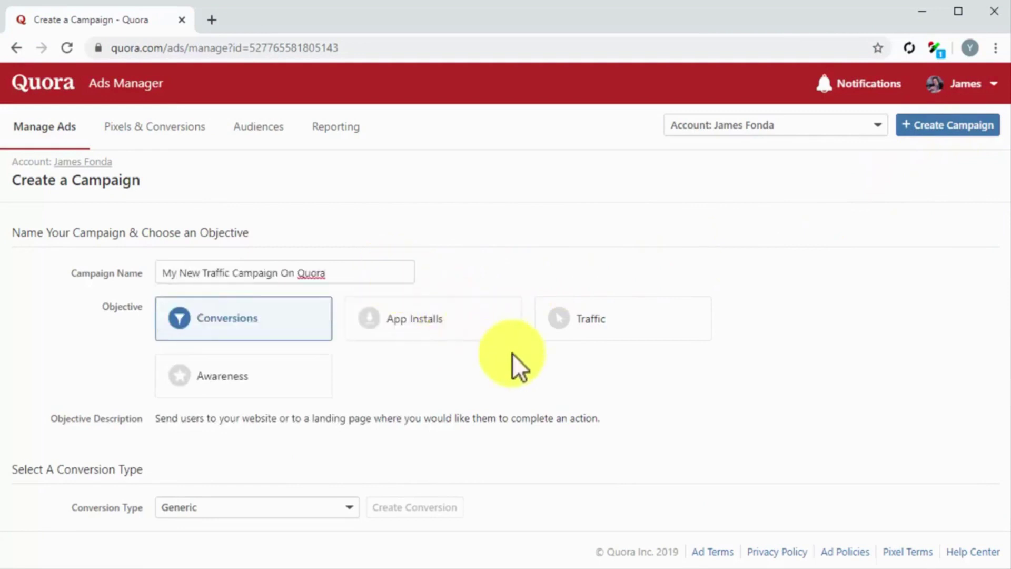
pyautogui.click(577, 321)
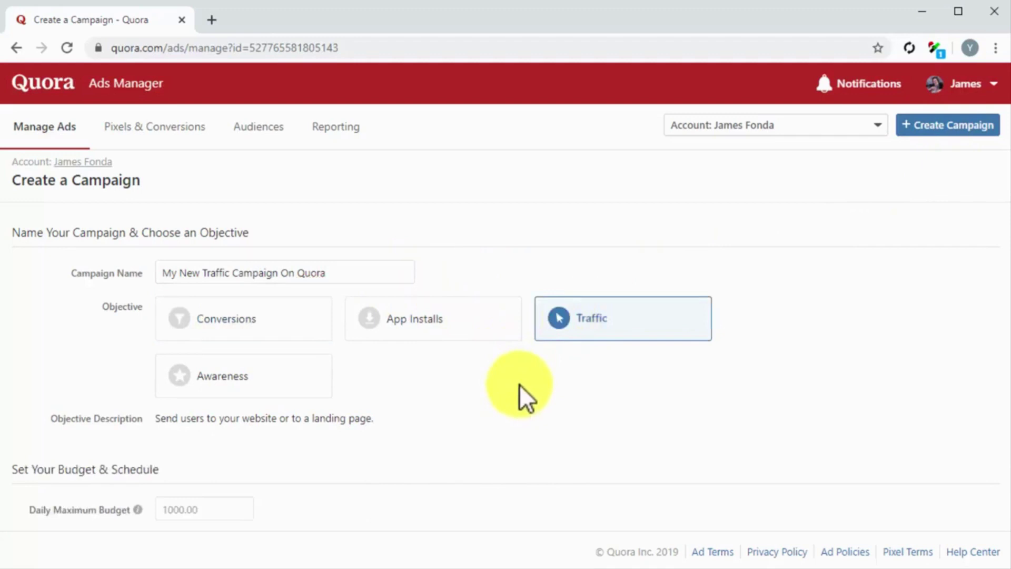
pyautogui.scroll(-3, 519, 384)
pyautogui.scroll(-2, 520, 384)
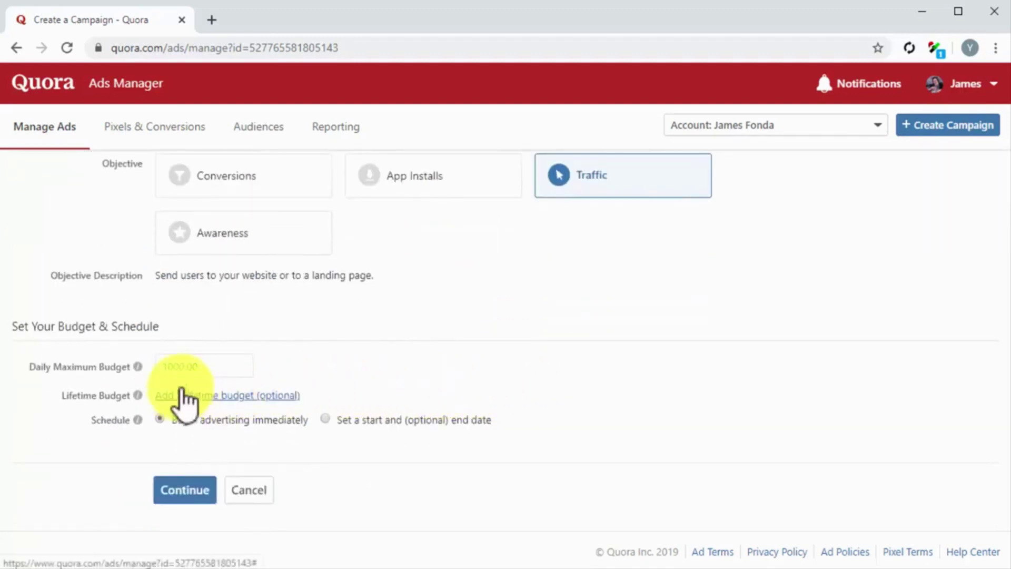
pyautogui.click(186, 370)
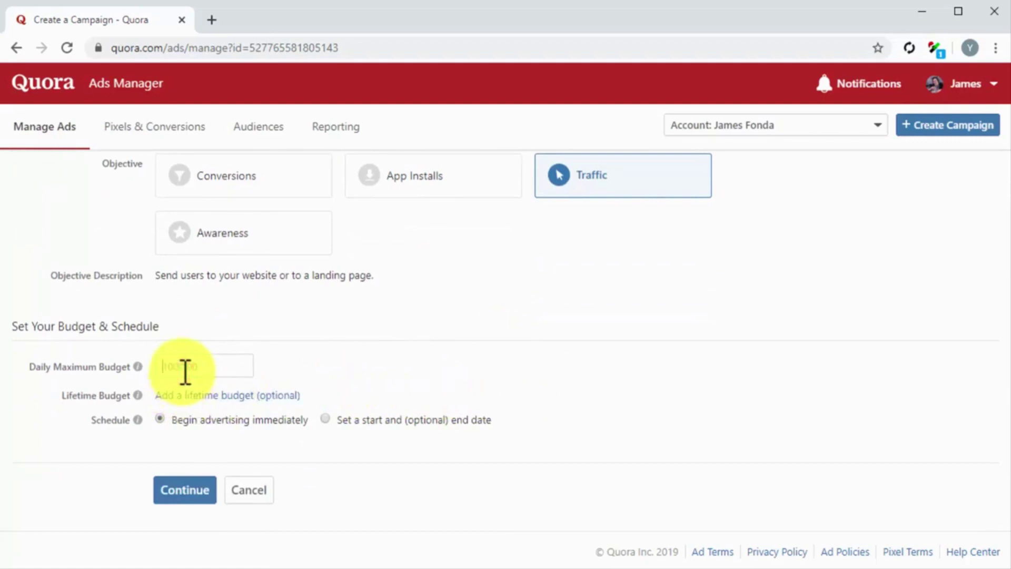
pyautogui.write('25')
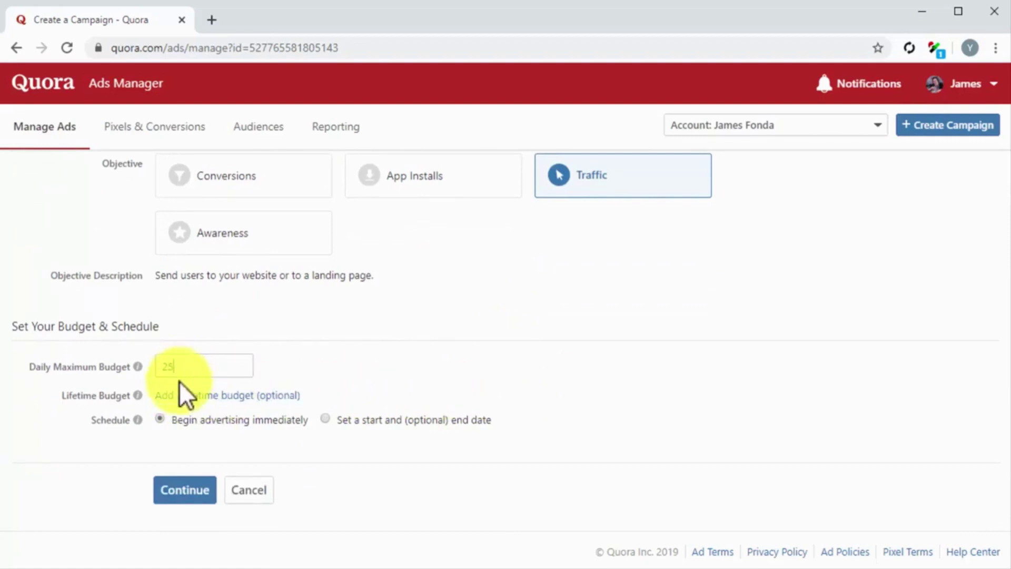
pyautogui.click(161, 418)
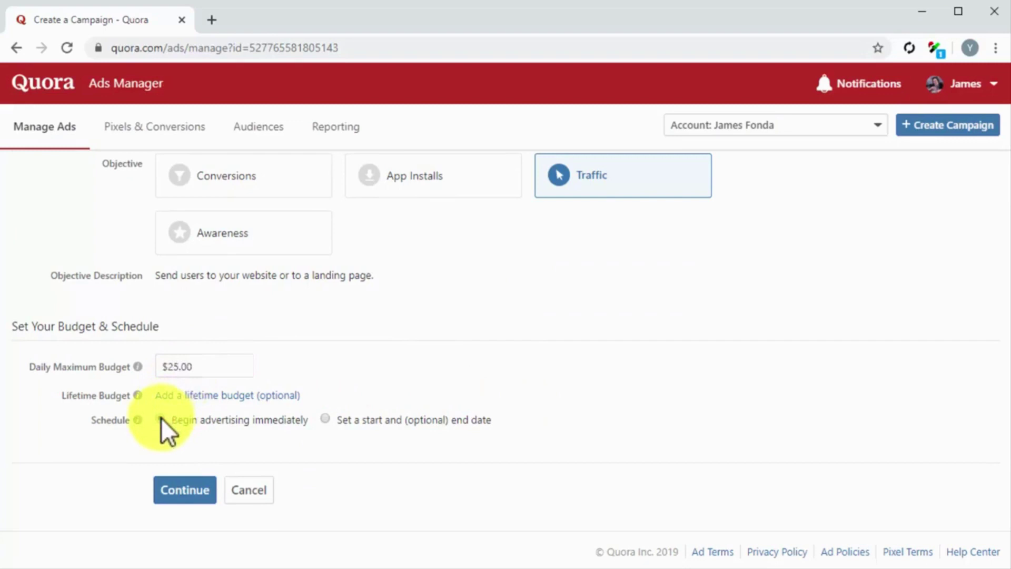
pyautogui.click(185, 490)
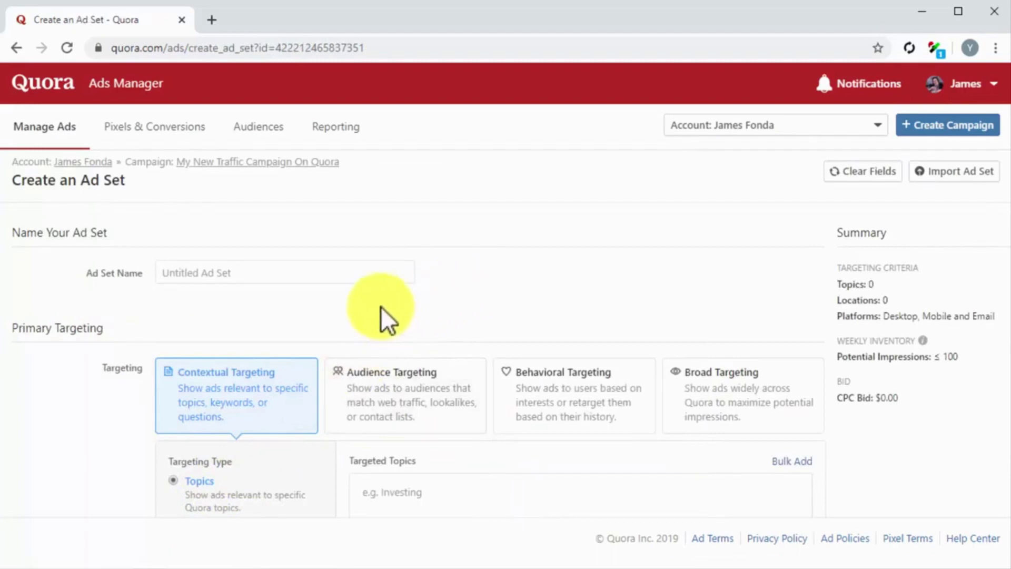
# Name the ad set 'My New Traffic Ad Set' and add diabetes topics as contextual targeting
pyautogui.click(354, 278)
pyautogui.write('My New Traffic Ad Set')
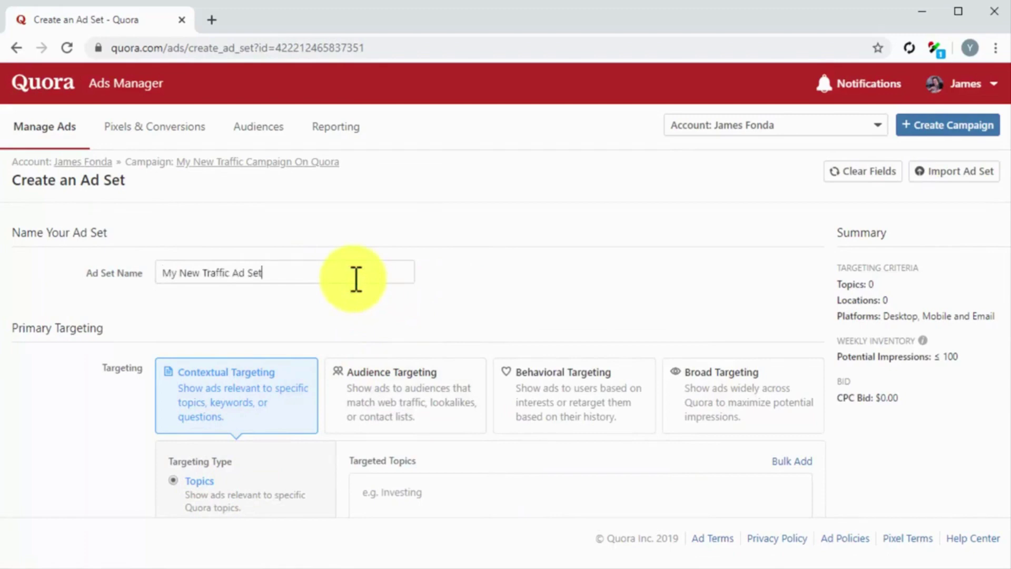
pyautogui.scroll(-1, 326, 411)
pyautogui.scroll(-1, 325, 410)
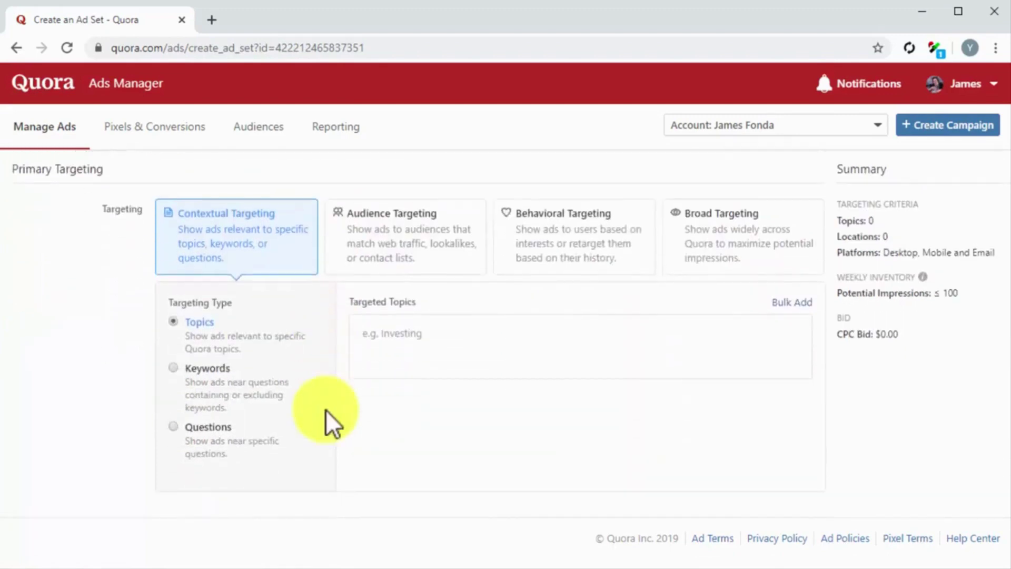
pyautogui.click(281, 261)
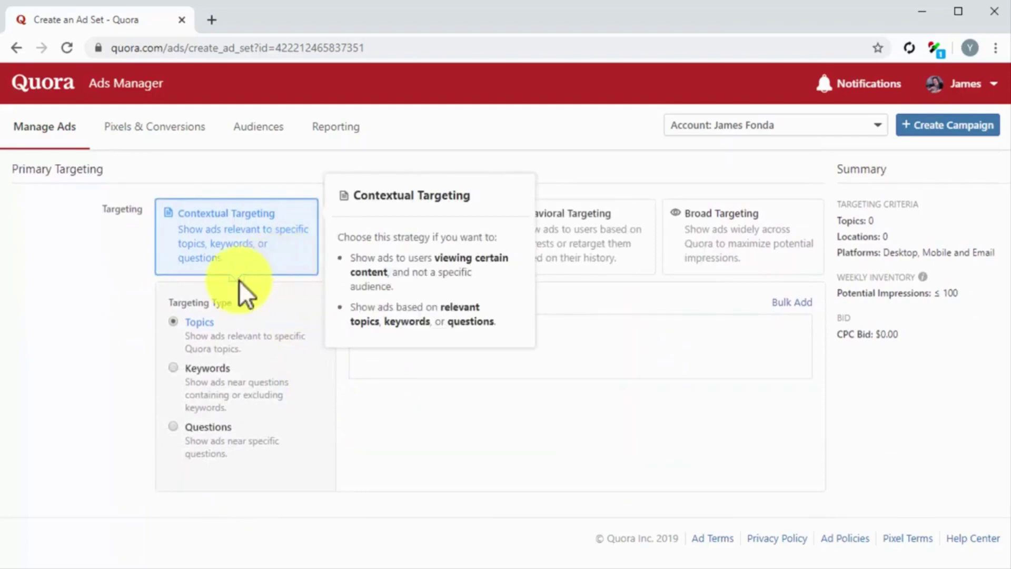
pyautogui.click(174, 322)
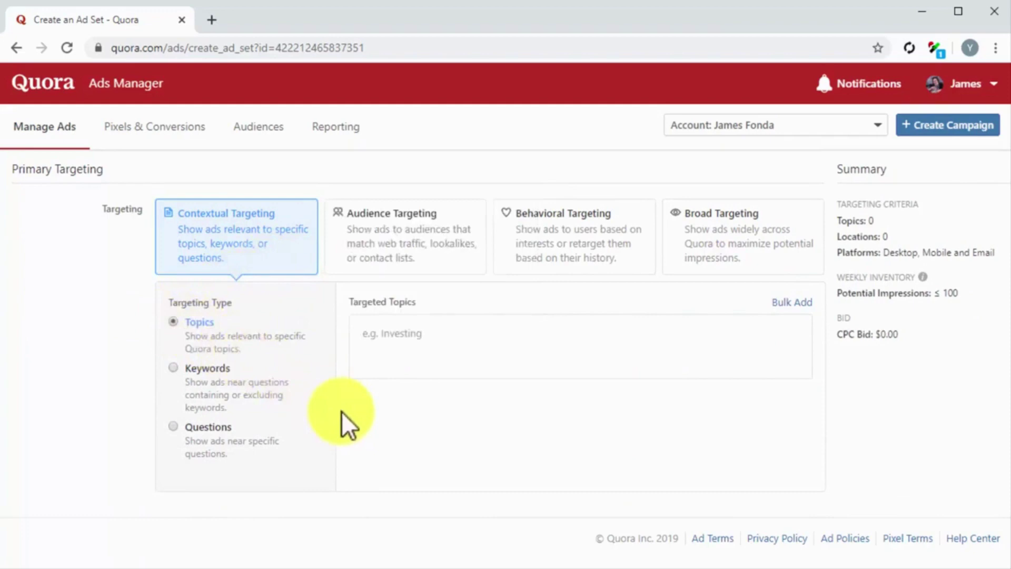
pyautogui.click(401, 346)
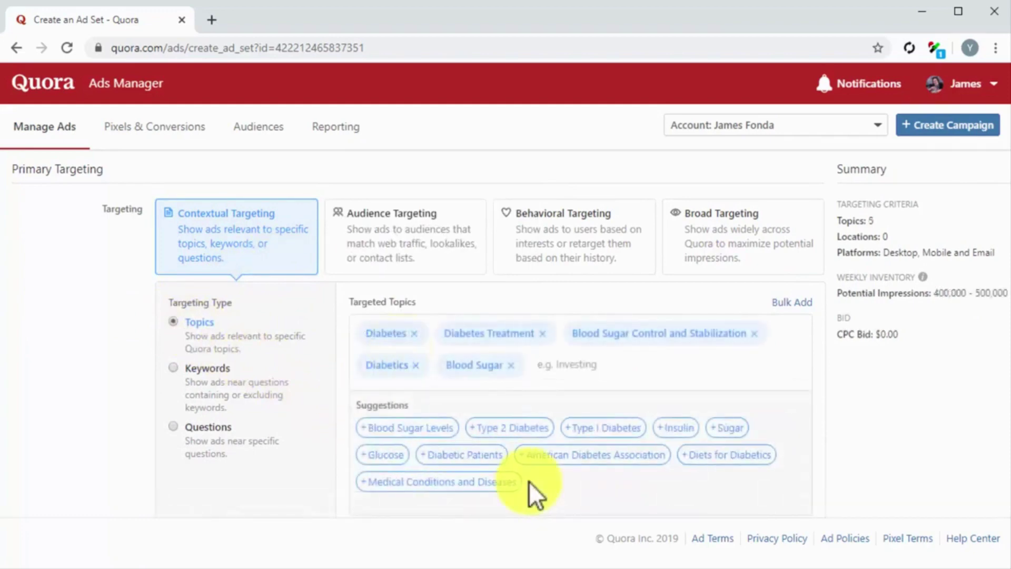
pyautogui.scroll(-3, 529, 482)
pyautogui.scroll(-1, 529, 482)
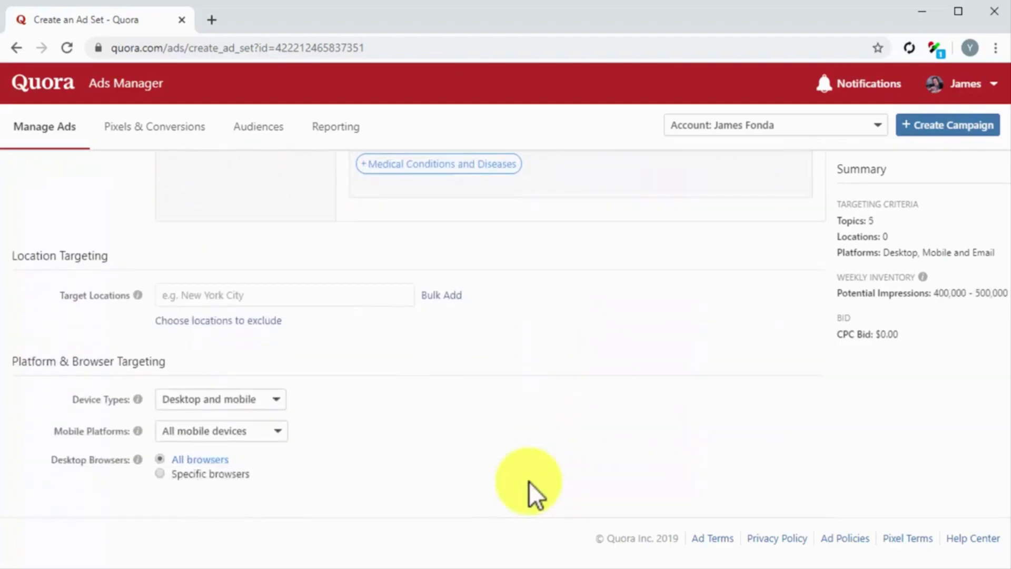
# Target the United States, keep all devices and genders, and include ads in Quora Digest
pyautogui.click(314, 297)
pyautogui.write('united')
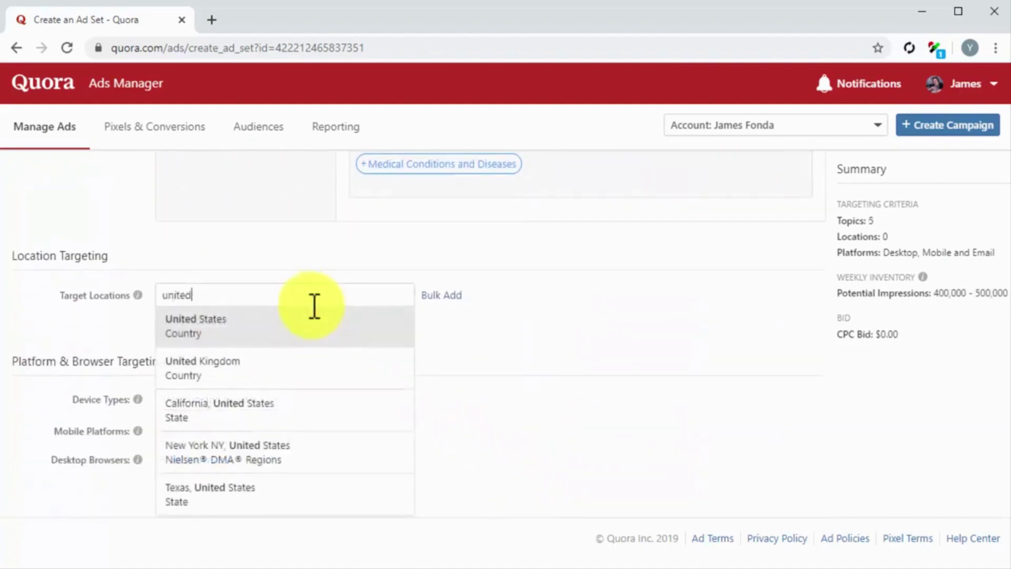
pyautogui.click(314, 326)
pyautogui.scroll(-2, 314, 326)
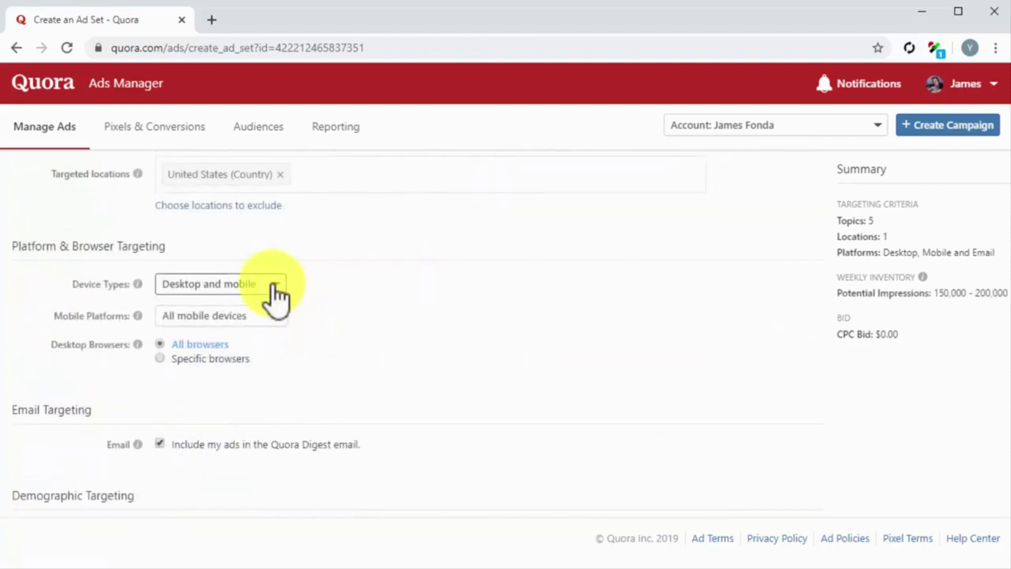
pyautogui.click(273, 284)
pyautogui.click(260, 301)
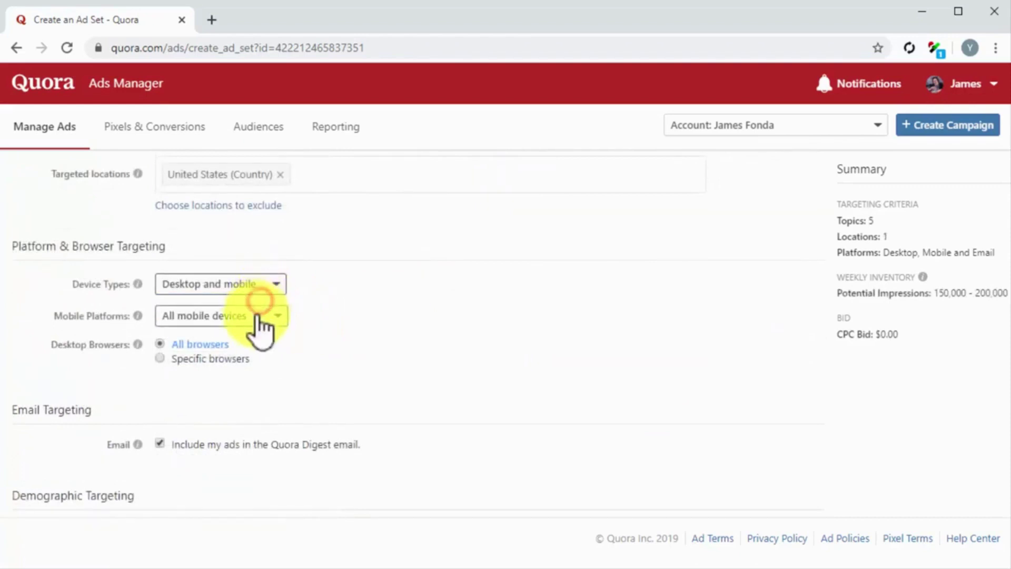
pyautogui.click(241, 332)
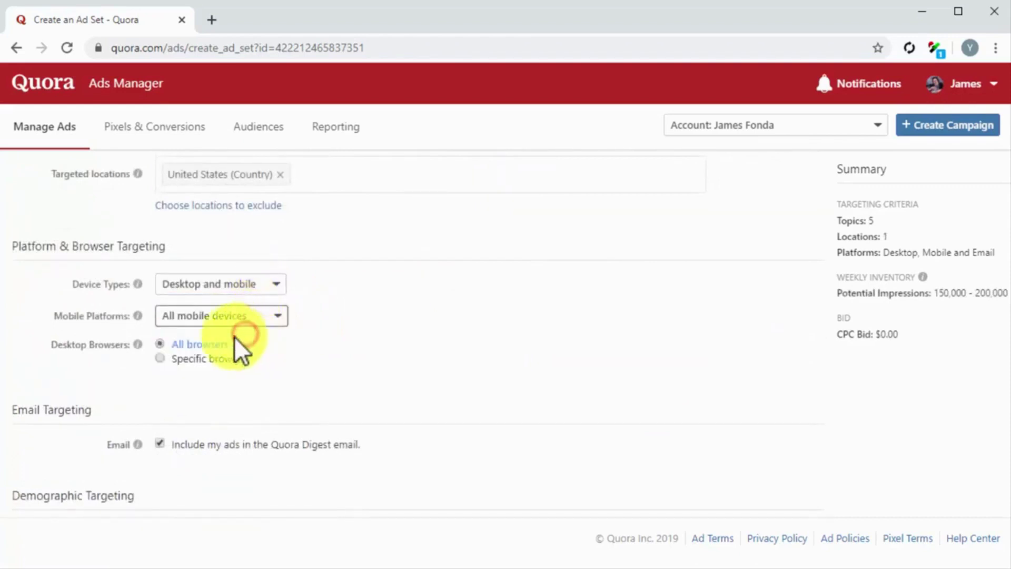
pyautogui.click(161, 343)
pyautogui.scroll(-2, 161, 343)
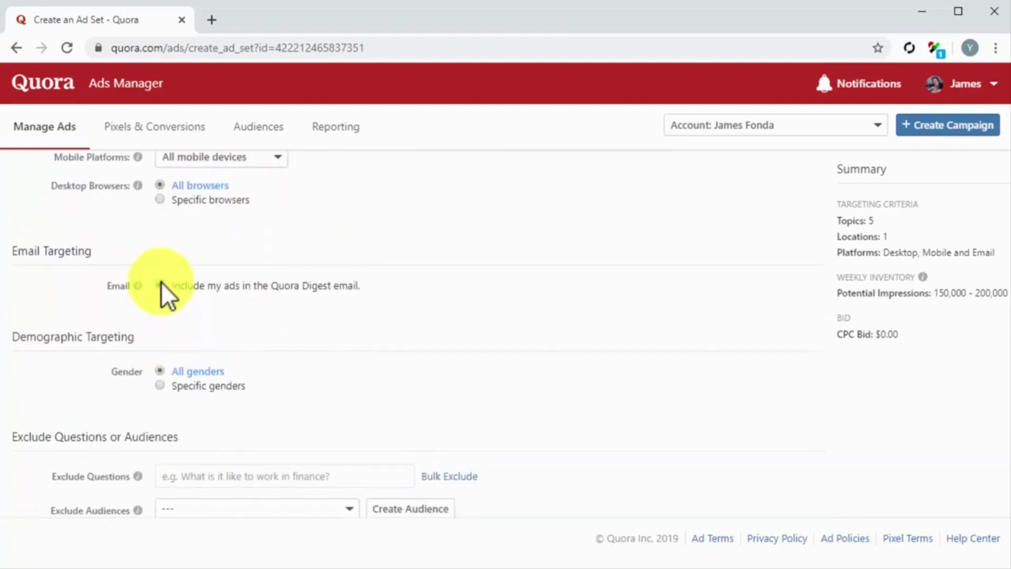
pyautogui.click(162, 369)
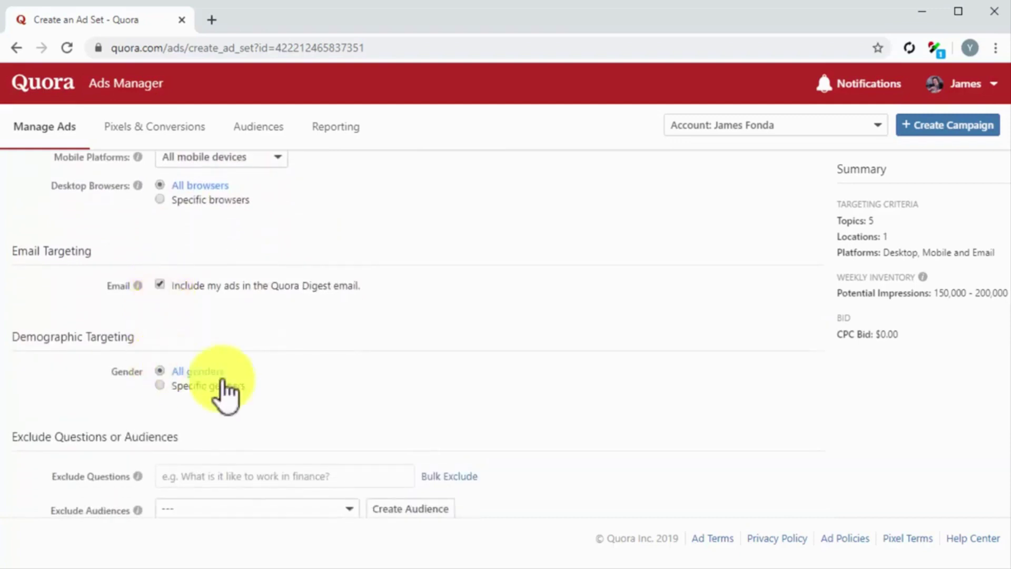
pyautogui.scroll(-1, 514, 440)
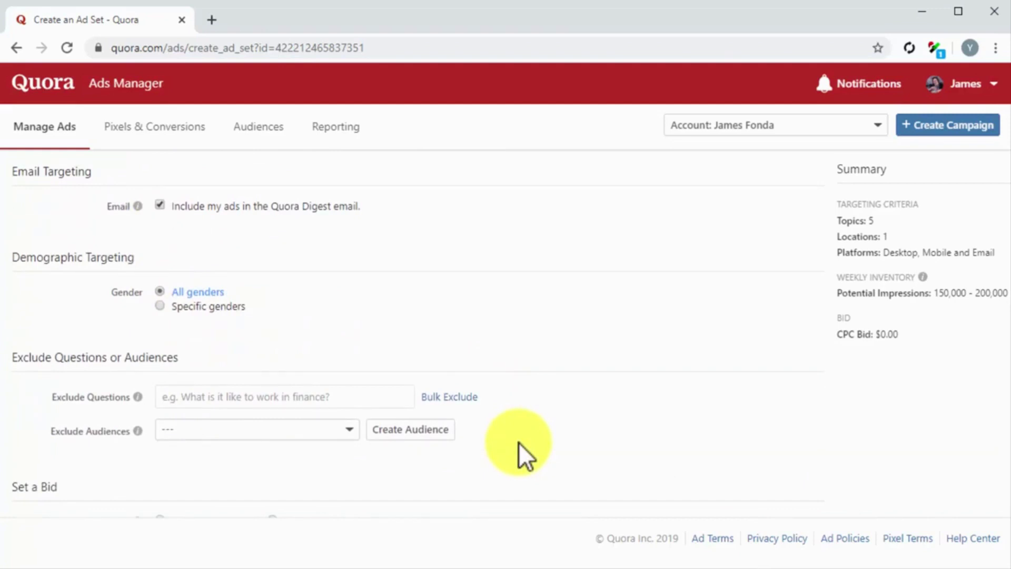
pyautogui.scroll(-2, 520, 443)
pyautogui.scroll(-1, 519, 442)
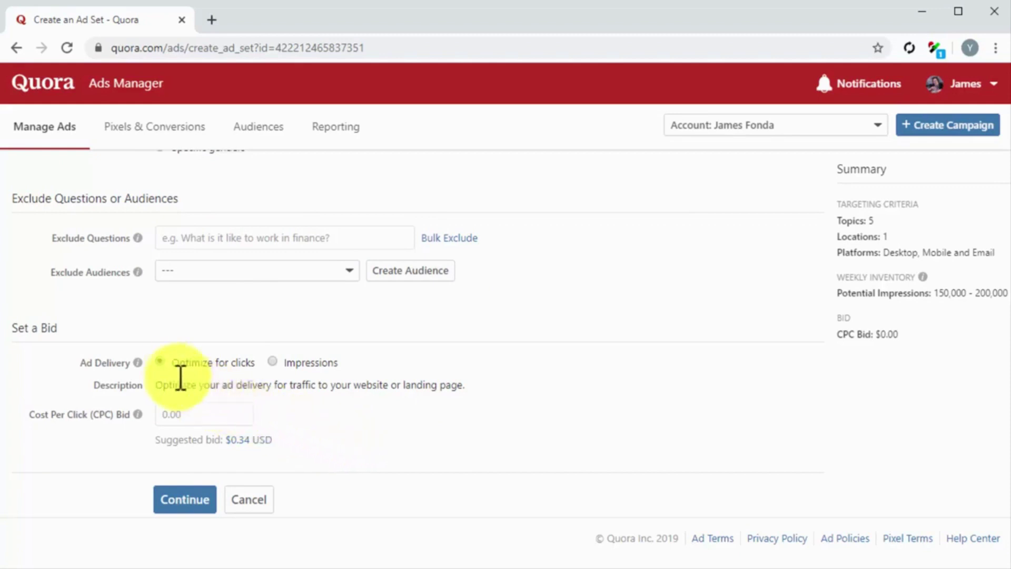
# Optimise delivery for clicks at the suggested $0.34 bid and save the ad set
pyautogui.click(162, 363)
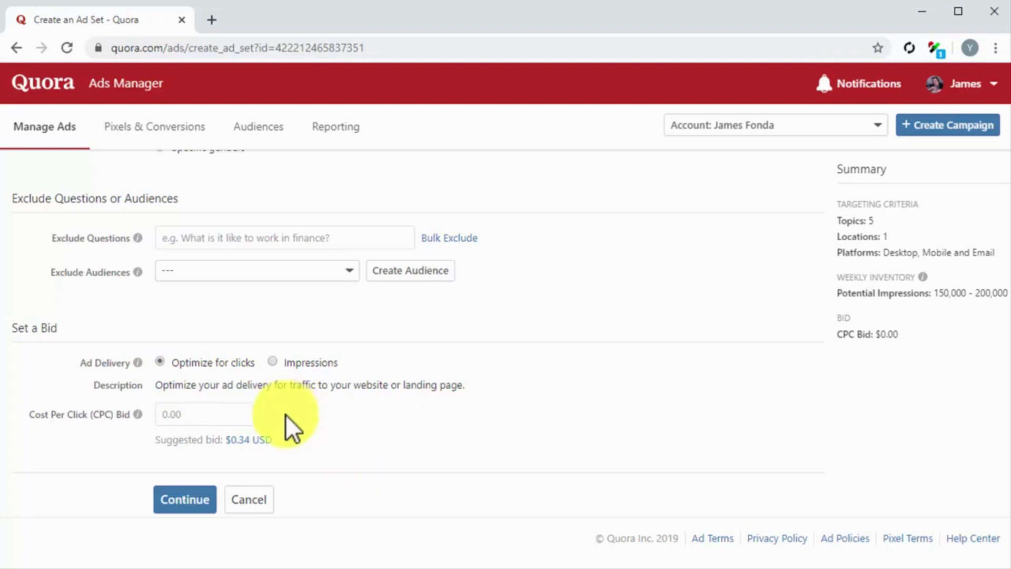
pyautogui.click(249, 440)
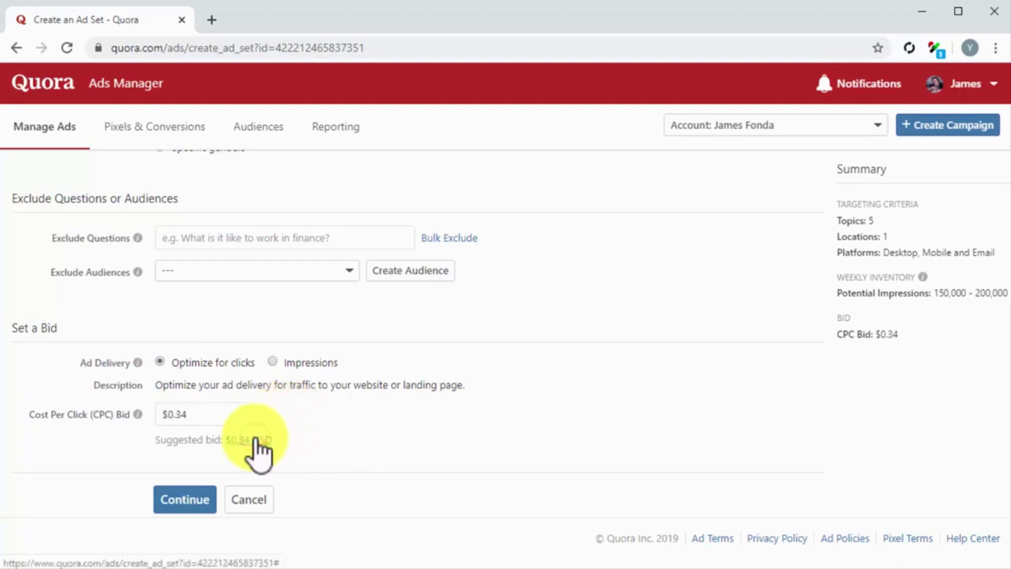
pyautogui.click(209, 499)
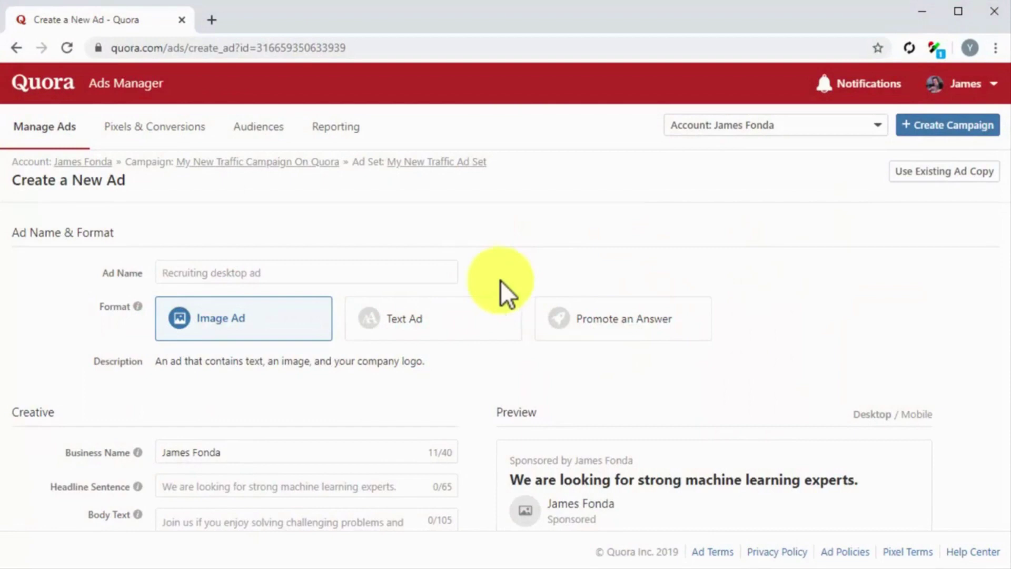
# Name the ad 'My New Quora Traffic Ad' and choose the Text Ad format
pyautogui.click(400, 272)
pyautogui.write('My New Quora Traffic Ad')
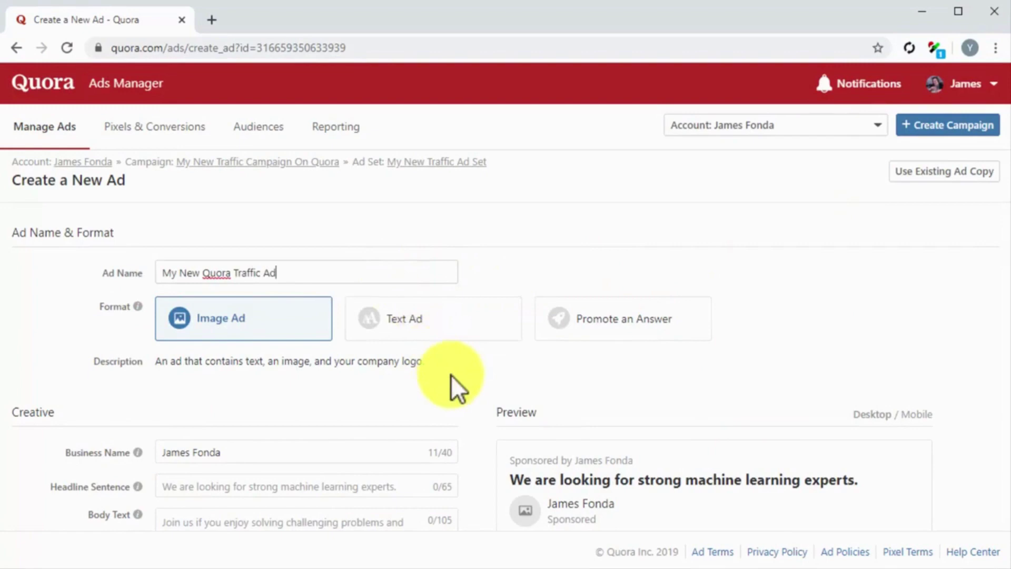
pyautogui.click(434, 326)
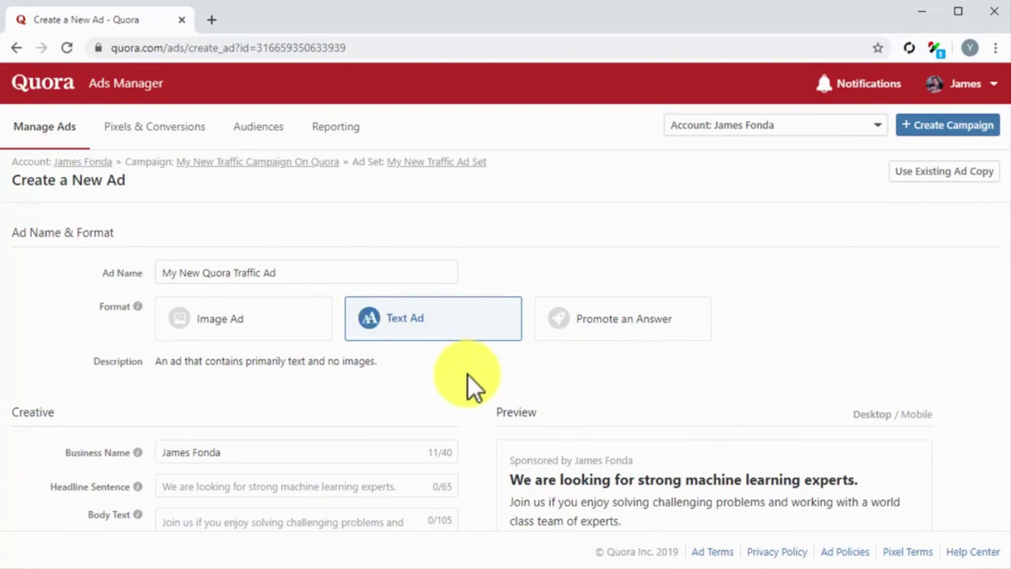
pyautogui.scroll(-2, 469, 375)
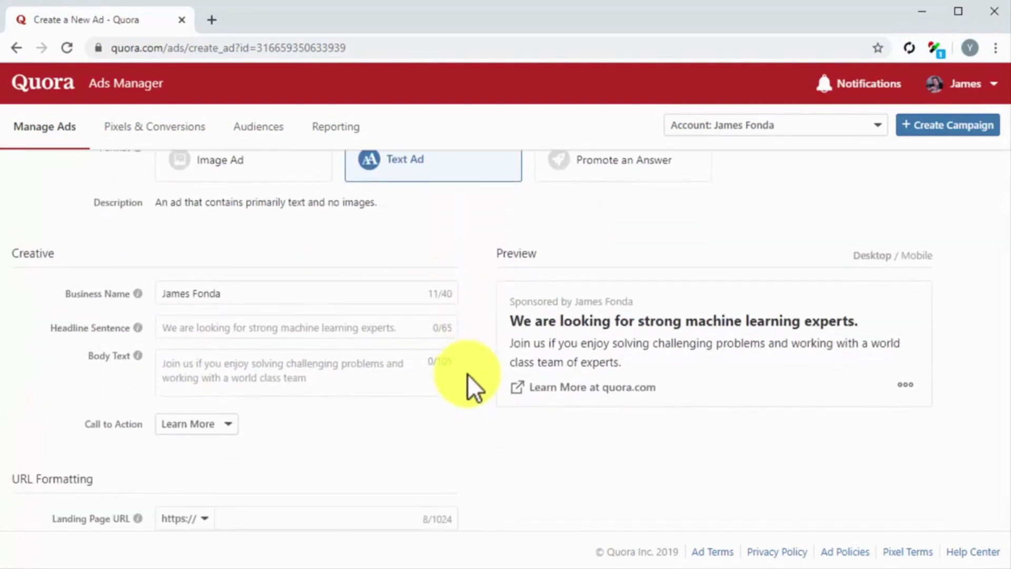
# Write the Diabetes Care Made Easy business name, headline and body with a Read More call to action
pyautogui.click(354, 296)
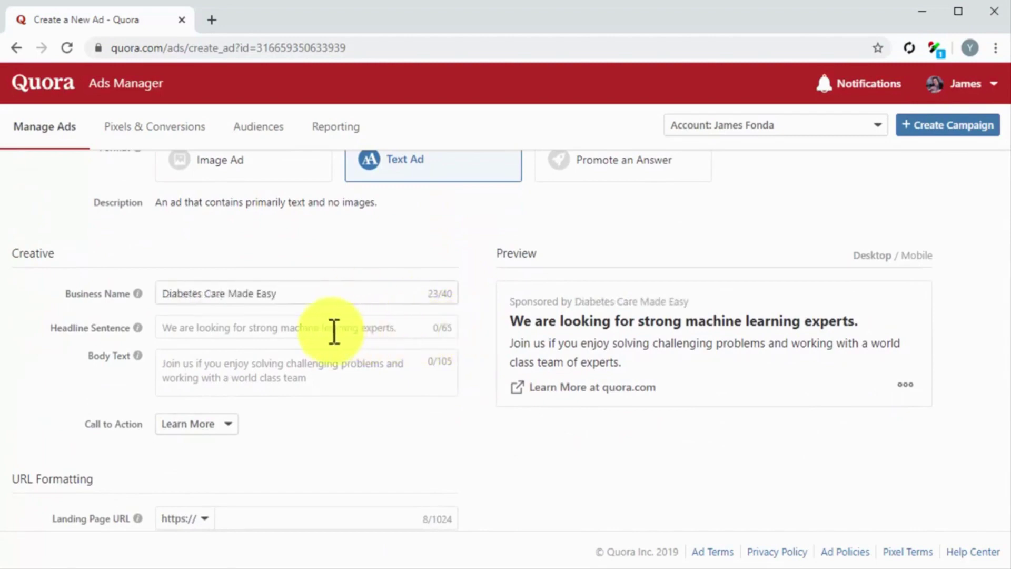
pyautogui.click(333, 328)
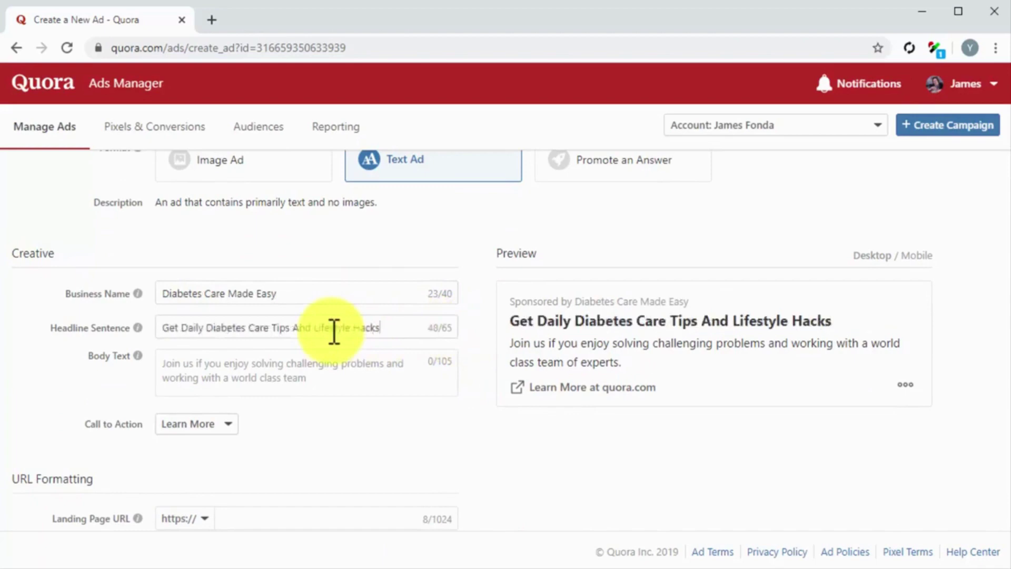
pyautogui.click(358, 368)
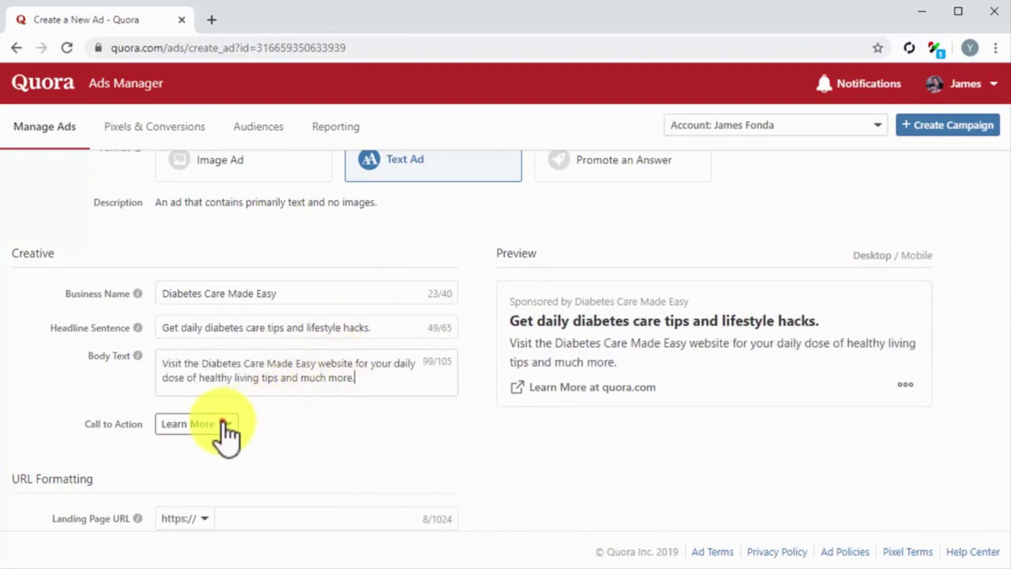
pyautogui.click(227, 424)
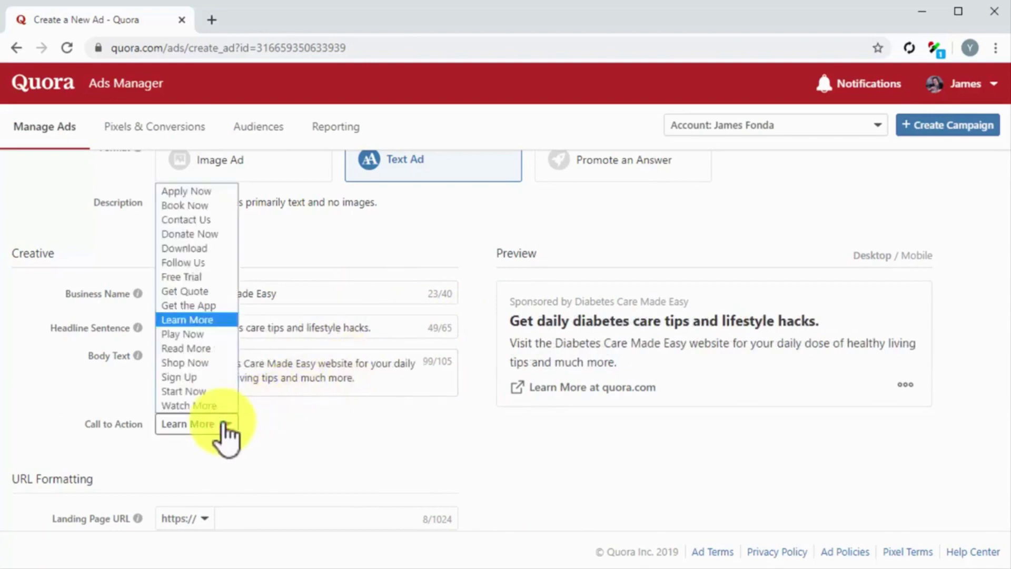
pyautogui.click(194, 350)
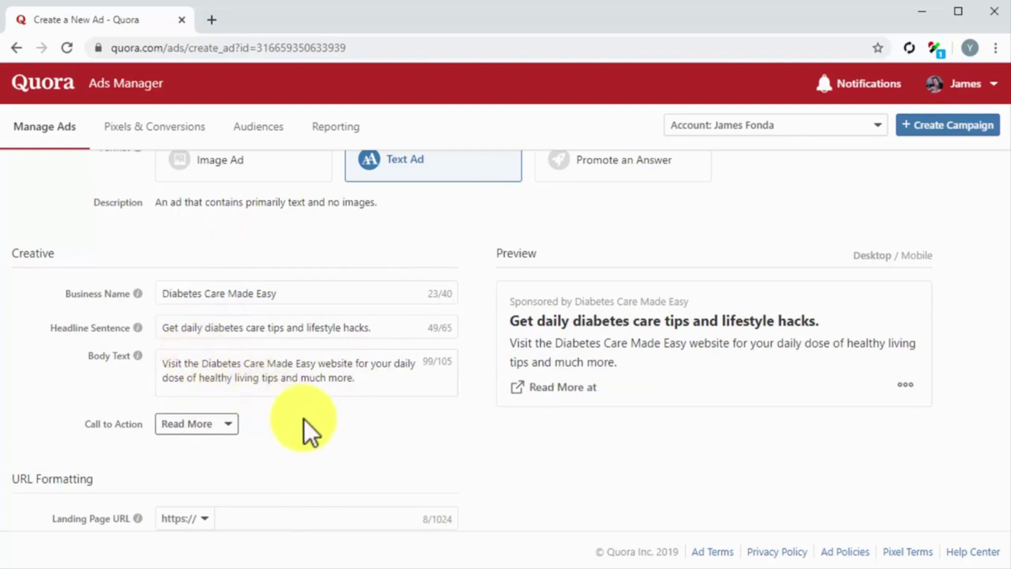
pyautogui.scroll(-3, 506, 450)
pyautogui.scroll(-2, 506, 451)
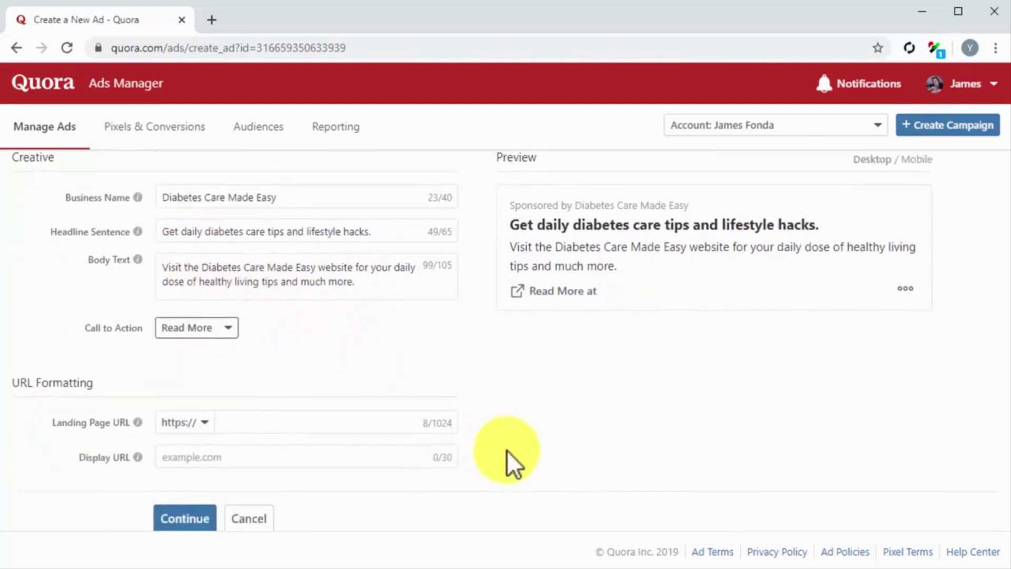
pyautogui.click(185, 394)
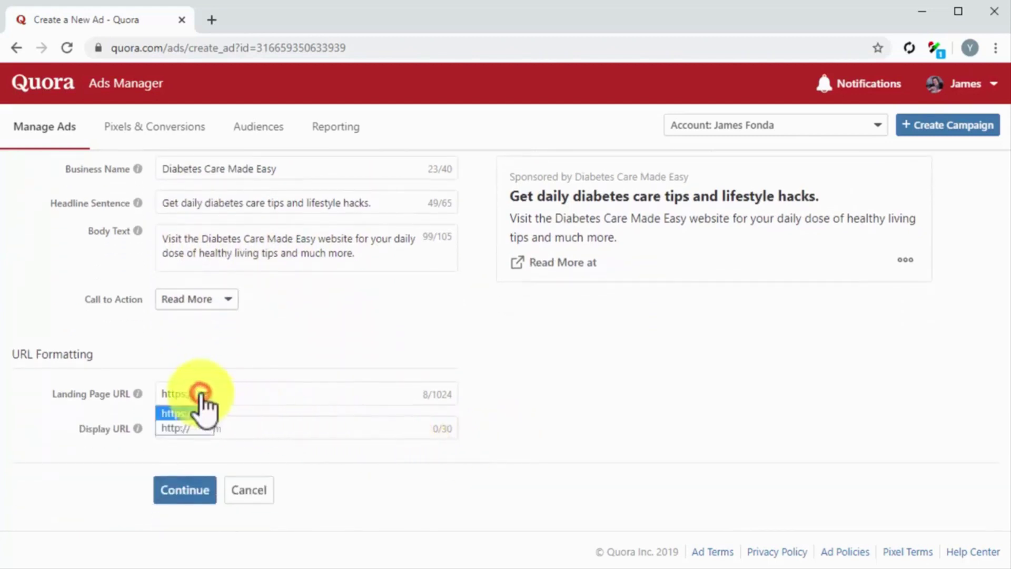
pyautogui.click(186, 426)
pyautogui.click(261, 395)
pyautogui.write('diabetescaremadeeasy.com')
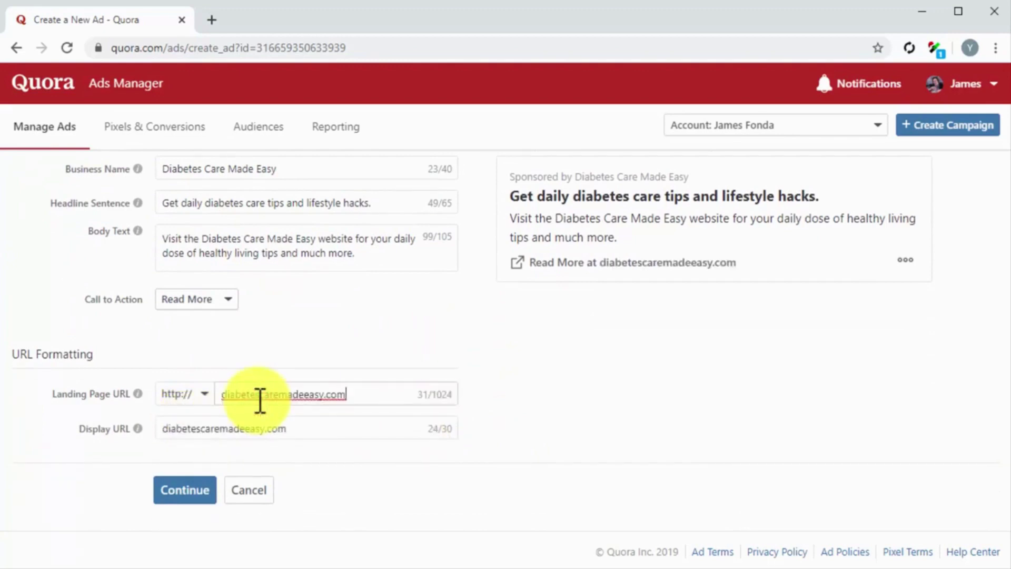
pyautogui.click(190, 489)
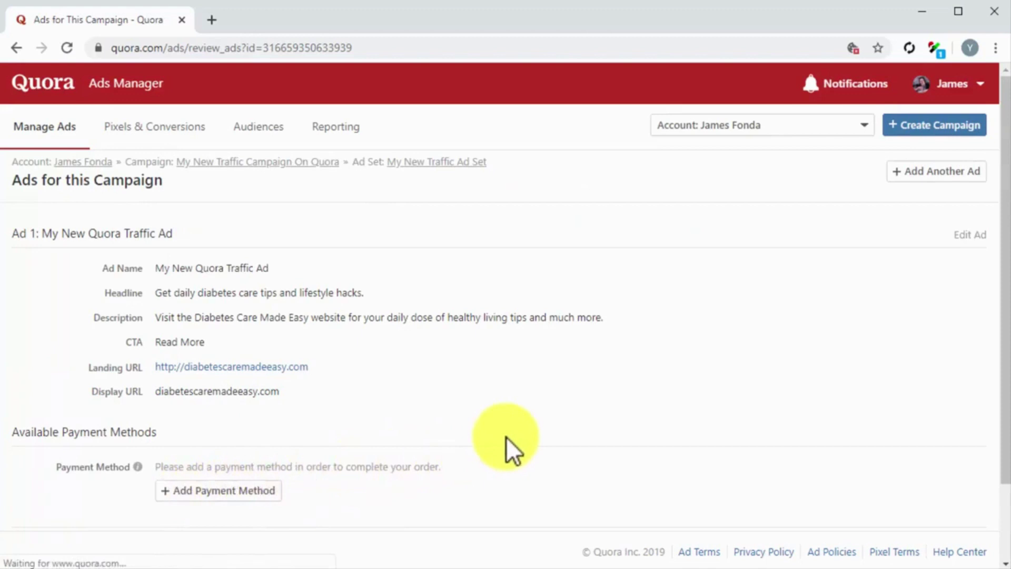
pyautogui.scroll(-1, 507, 436)
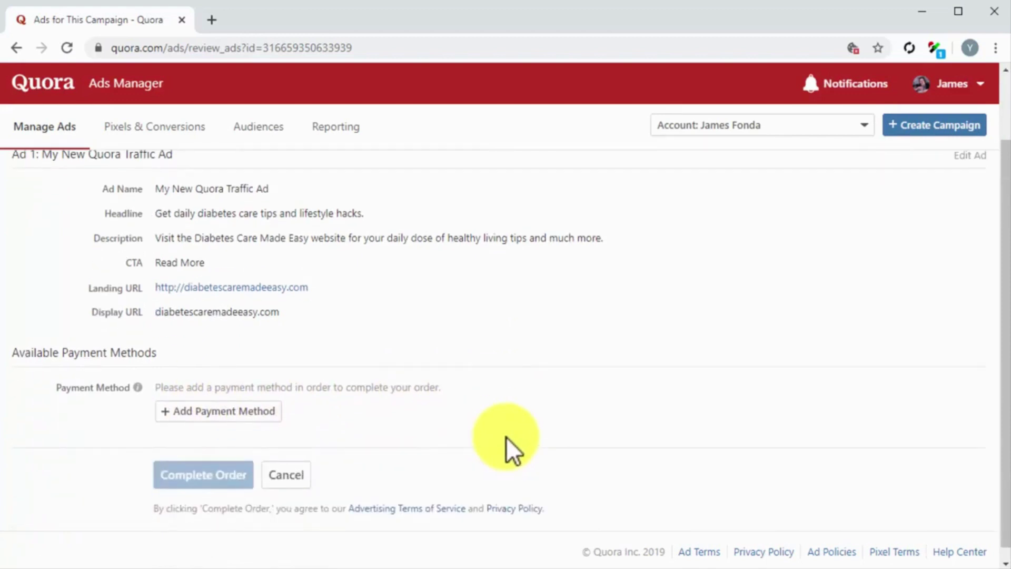